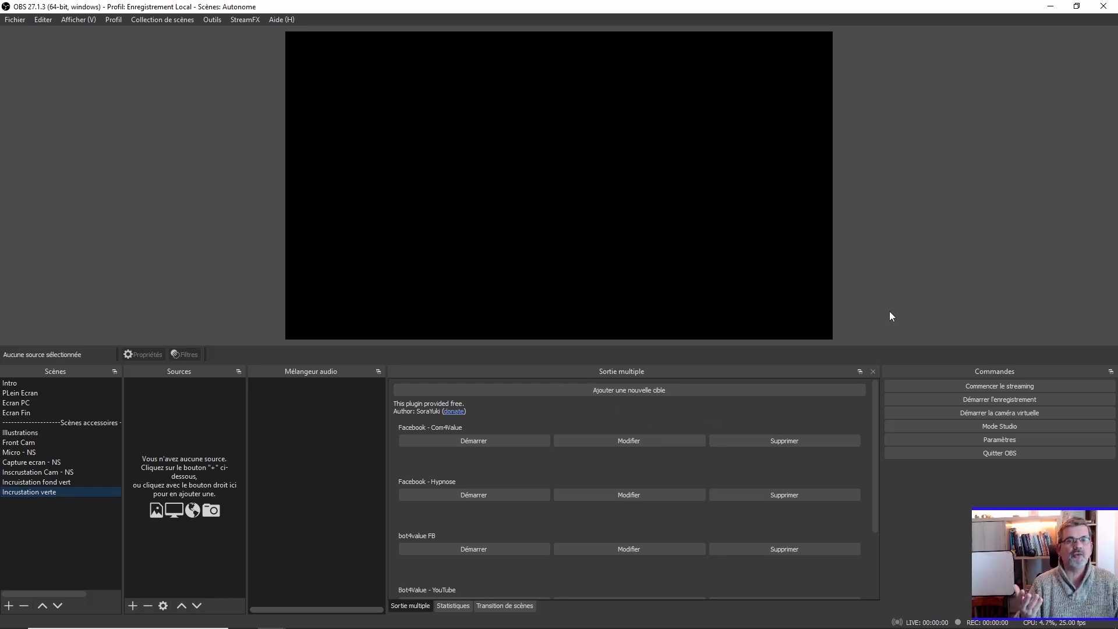
Add a new image source using manga style.jpg to the Incrustation verte scene and lock it
left_click(133, 607)
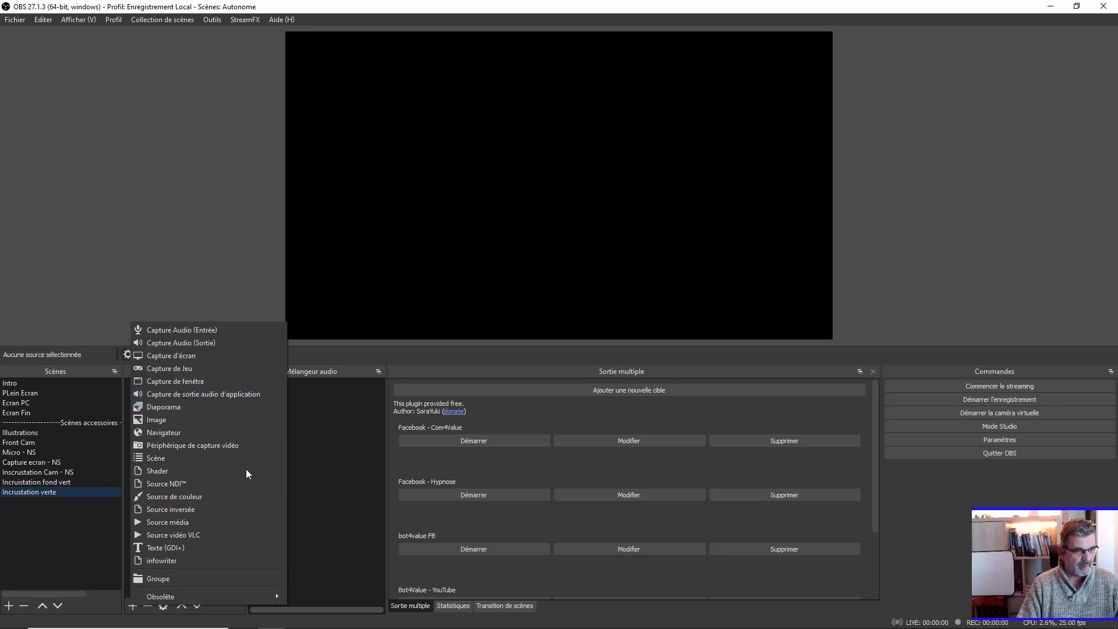
left_click(239, 421)
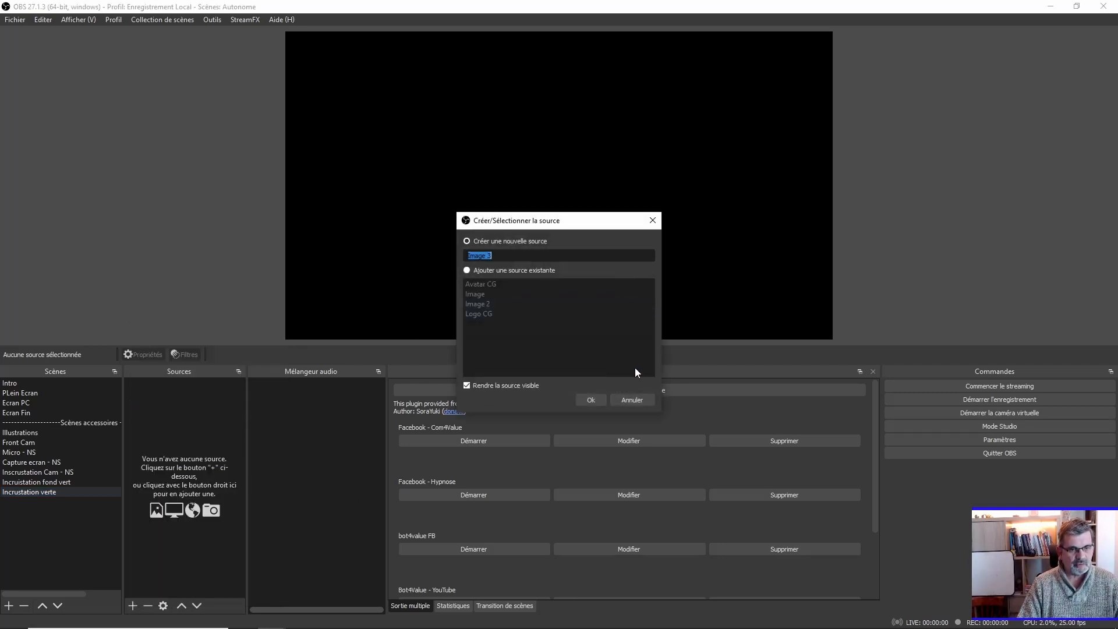
left_click(589, 400)
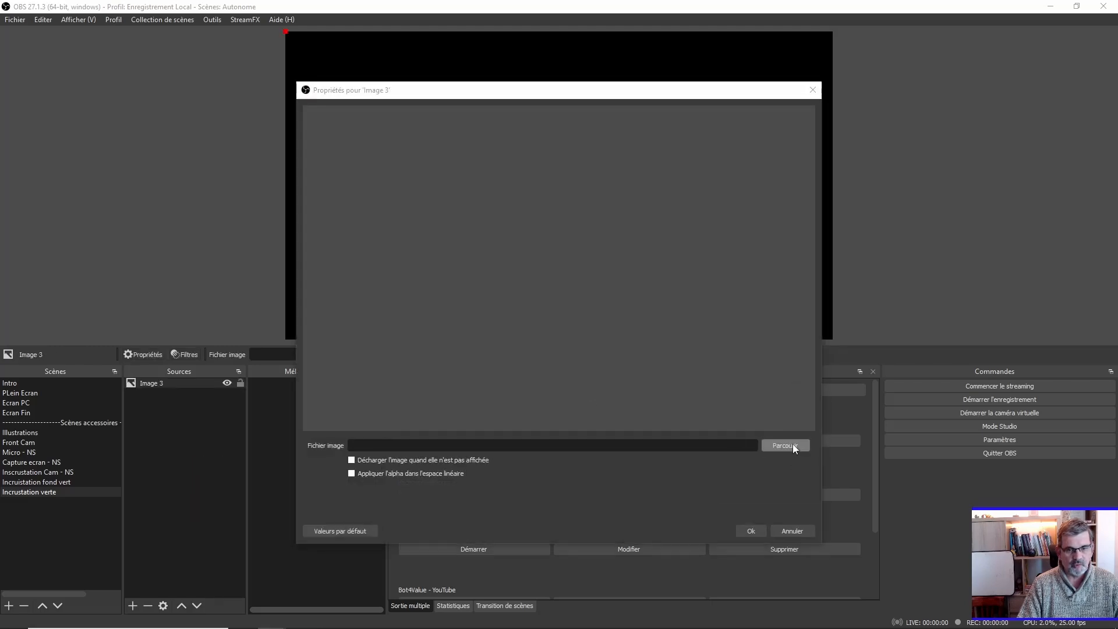
left_click(792, 444)
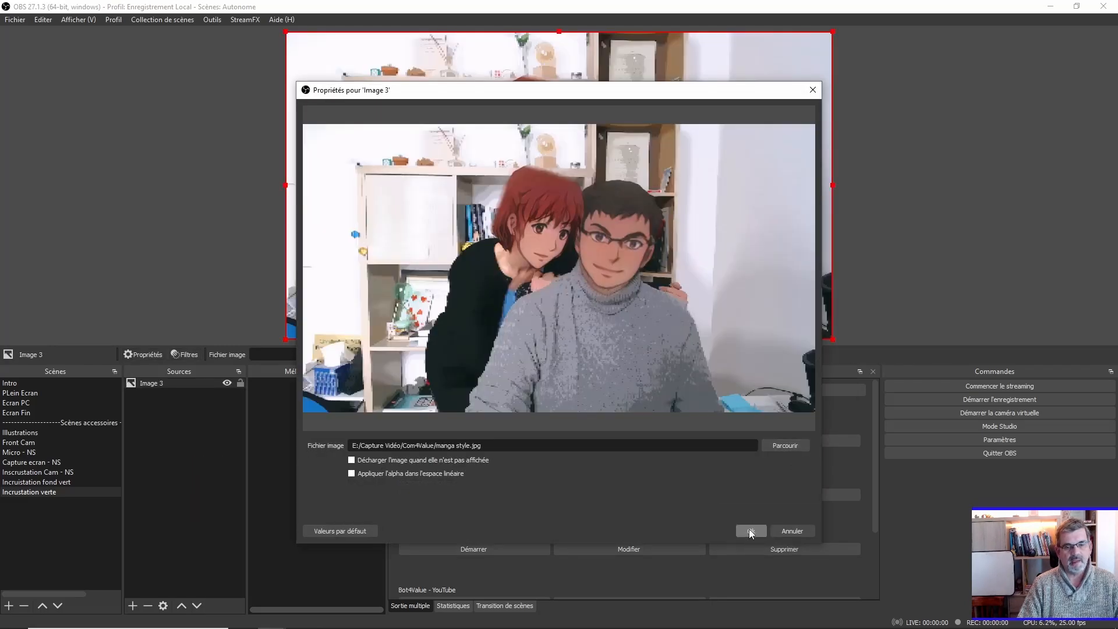
left_click(750, 530)
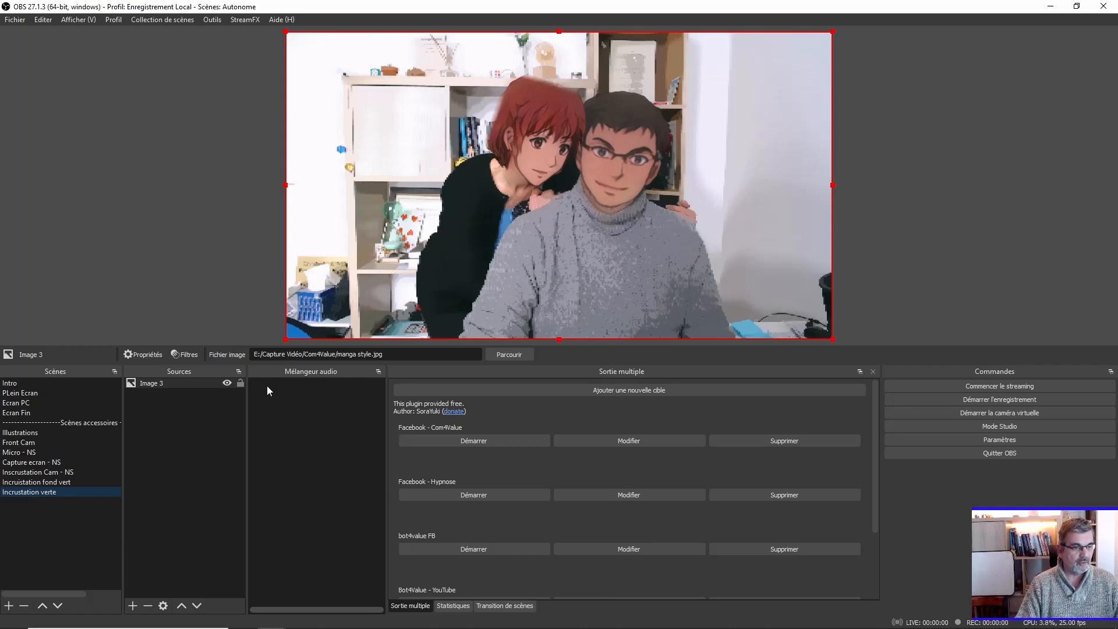
left_click(240, 383)
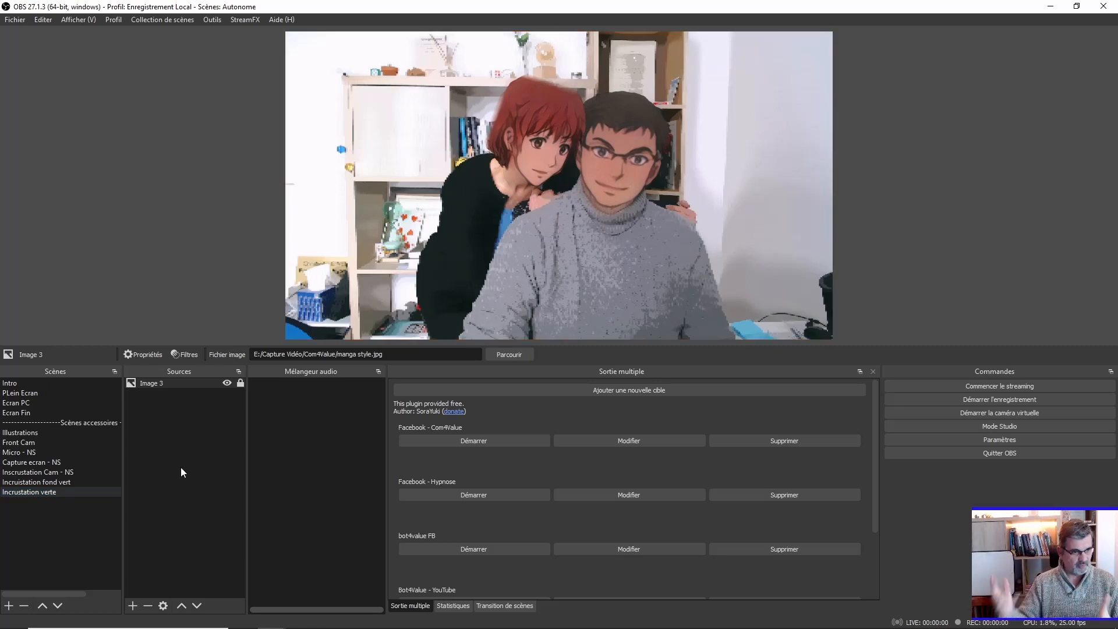
Switch to the Google Slides presentation in Chrome and look through its green-background slides
key("alt+Tab")
key("alt+Tab")
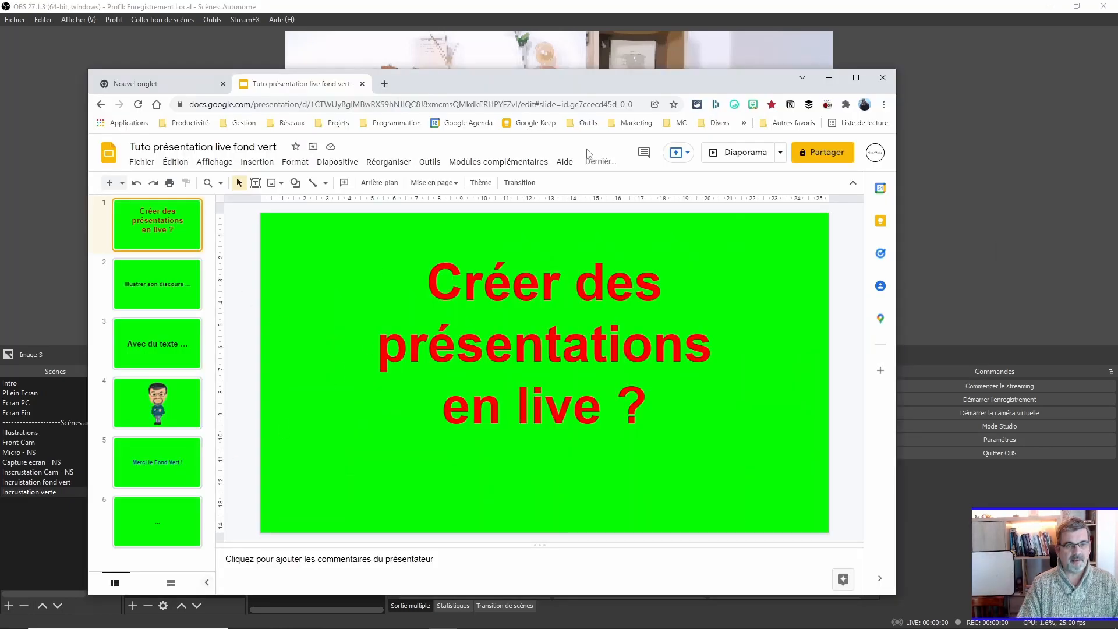
left_click(149, 286)
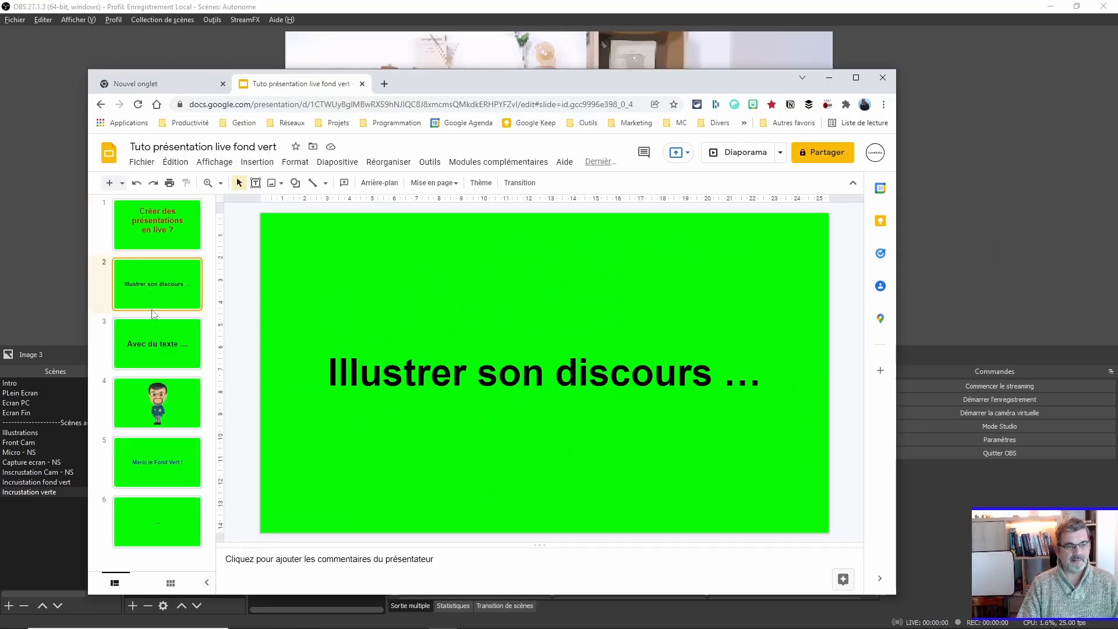
left_click(152, 340)
left_click(157, 232)
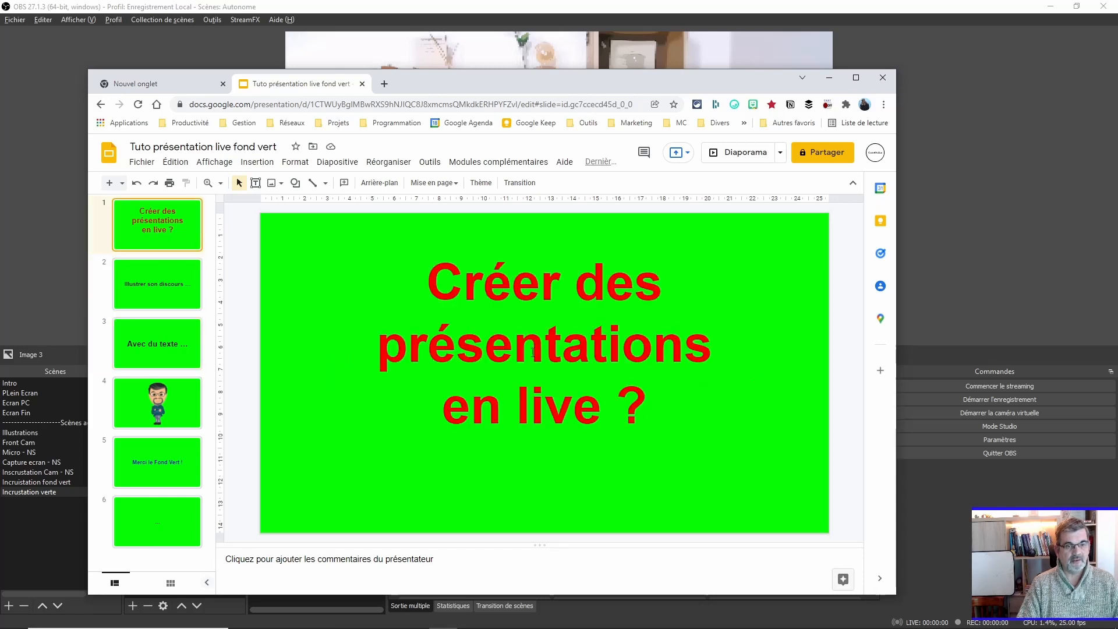
left_click(156, 297)
left_click(156, 349)
left_click(157, 414)
left_click(167, 466)
left_click(173, 241)
Insert the text "fgdfgdf" before the ellipsis on slide 6
left_click(155, 526)
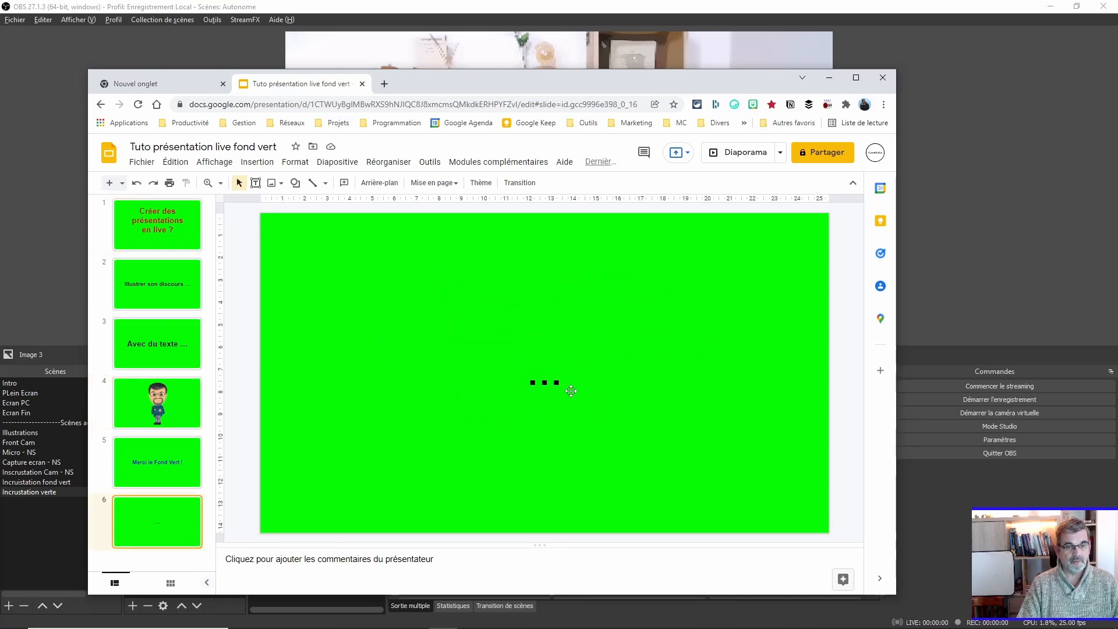
left_click(574, 386)
type("fgdfgdf")
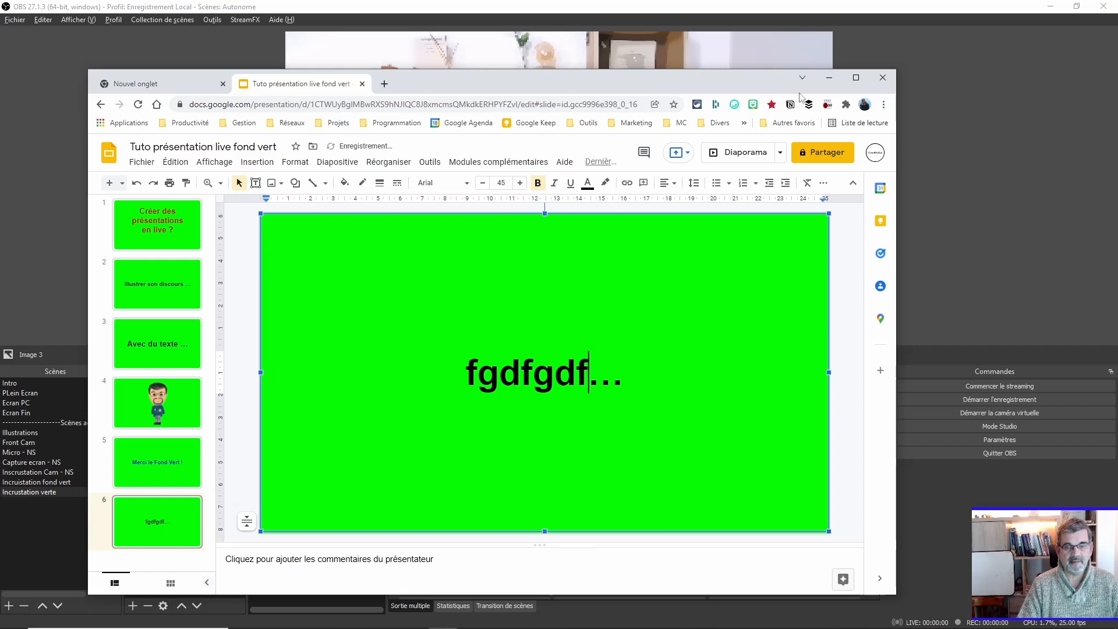
Reposition the presentation's browser window, keeping it open but not maximized, and switch back to OBS with no source selected
left_click_drag(492, 87, 528, 68)
left_click(890, 62)
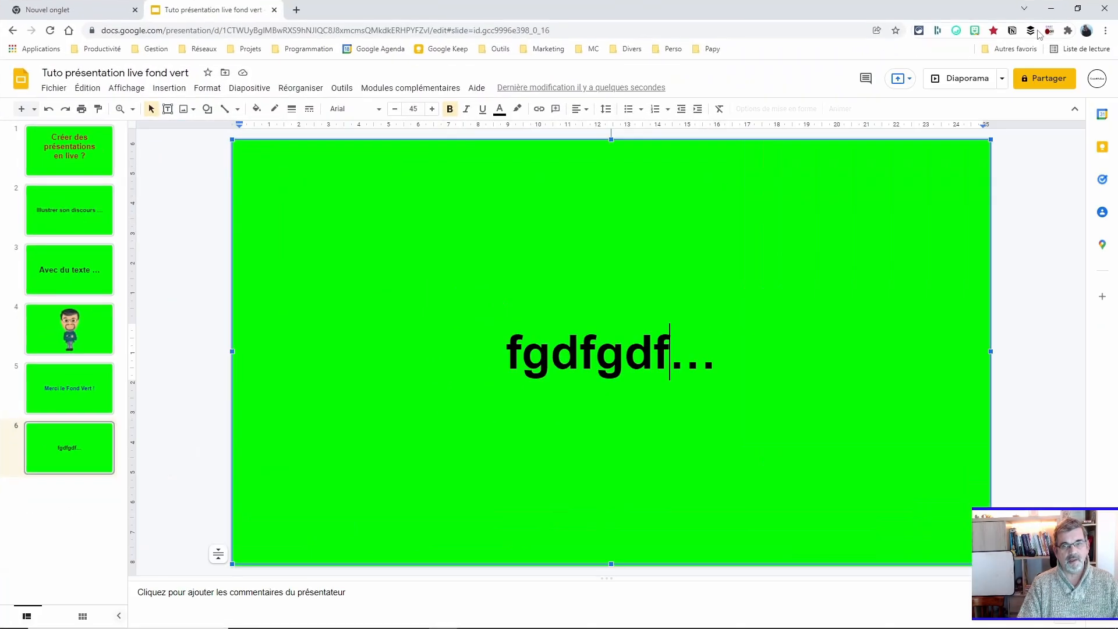
left_click(1078, 8)
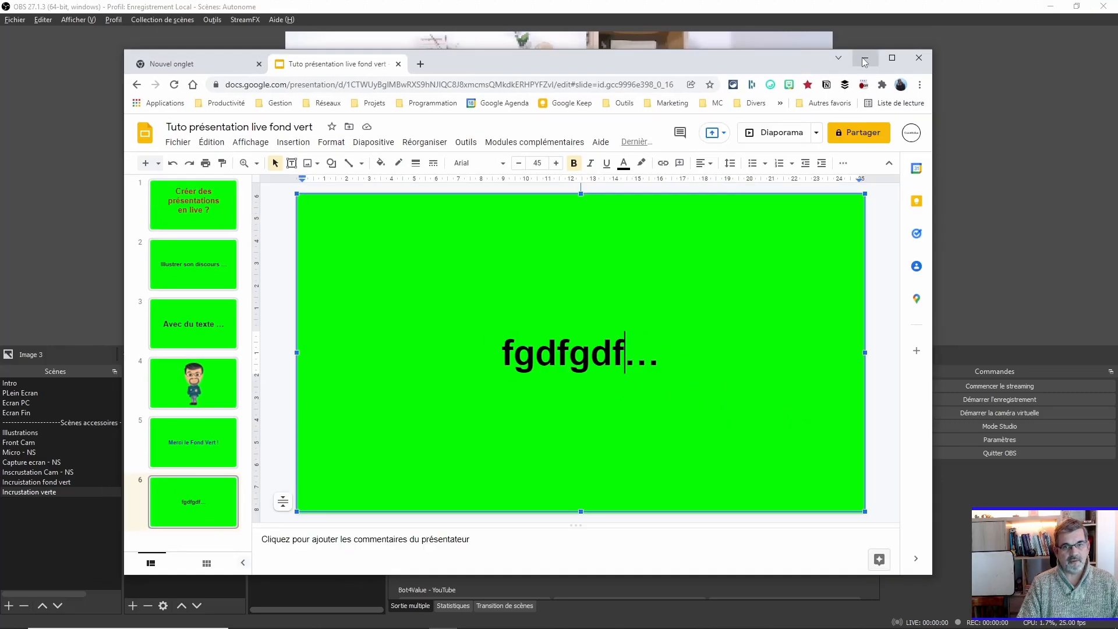
key("super")
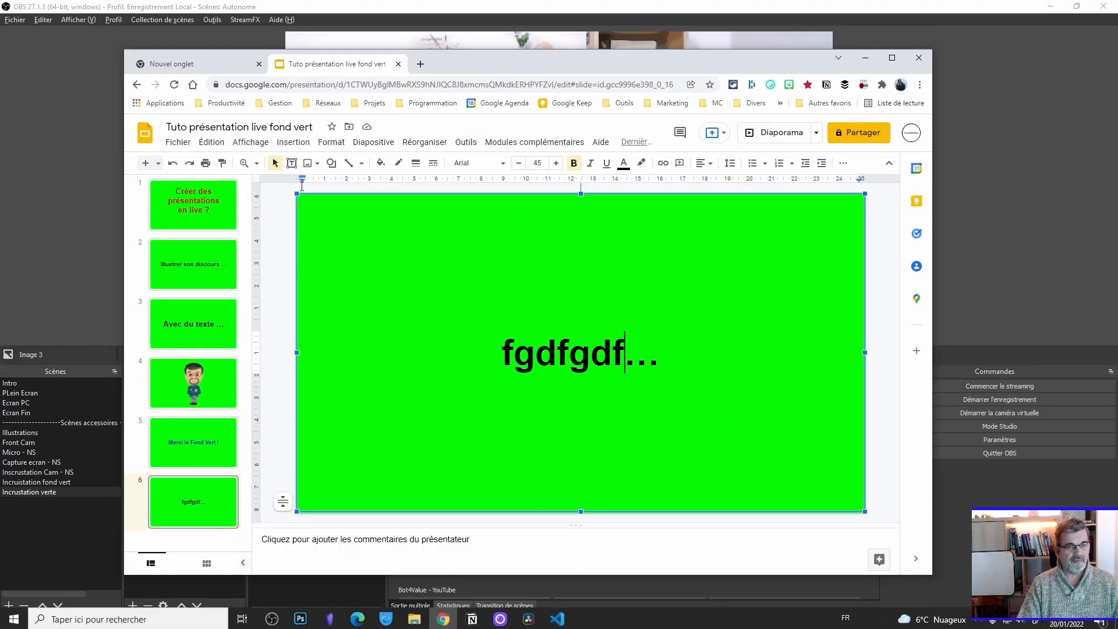
left_click_drag(496, 67, 448, 68)
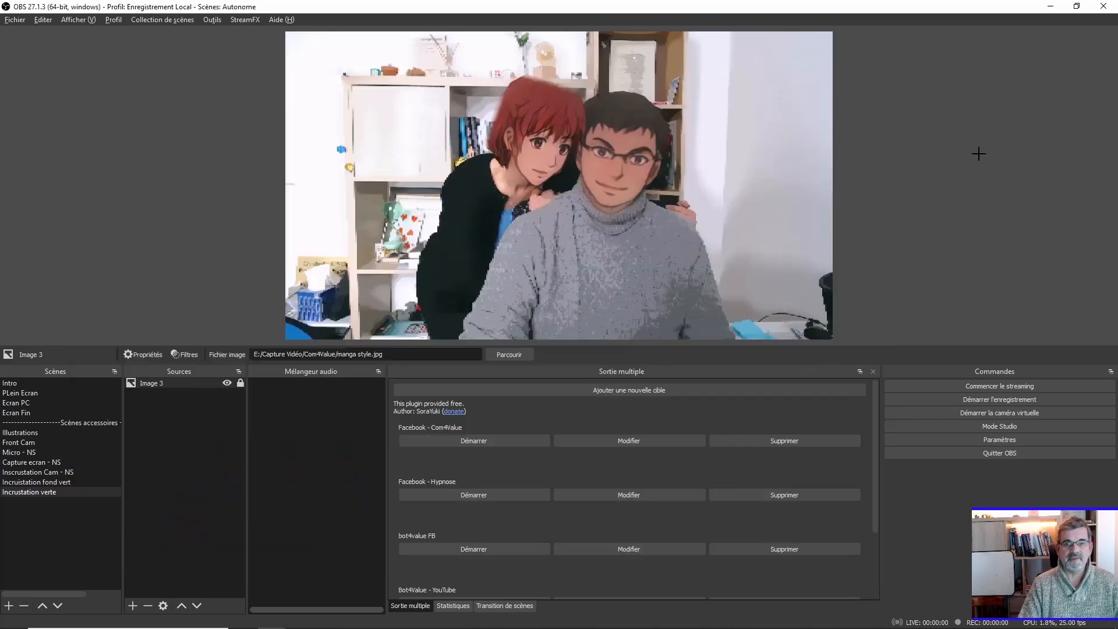
left_click(931, 227)
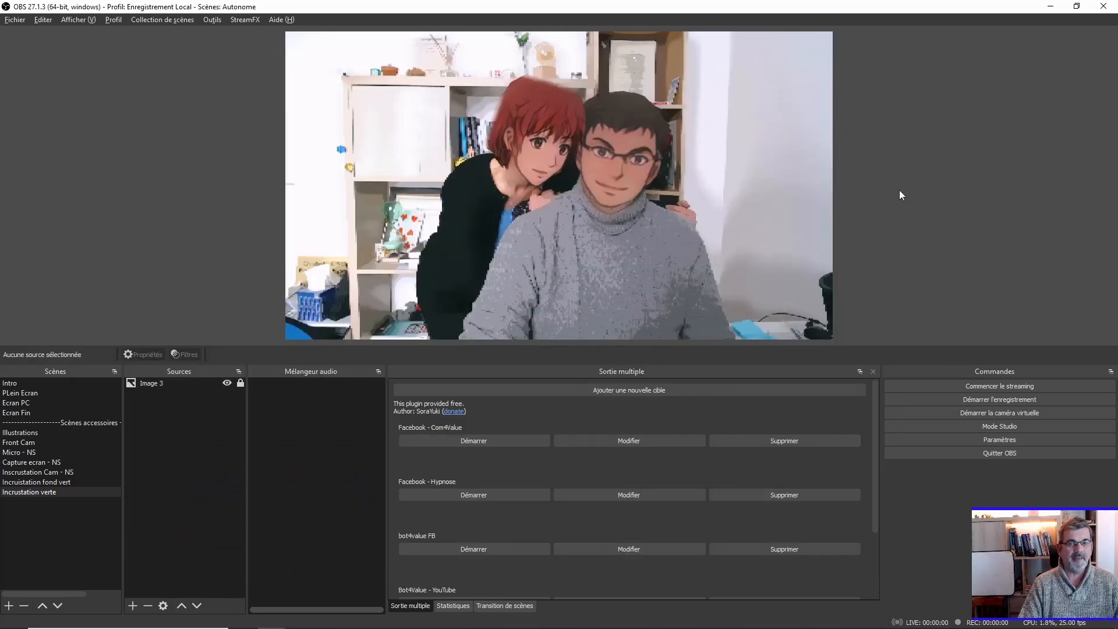
Add a window capture source of the Chrome Google Slides window with cursor capture turned off
left_click(133, 606)
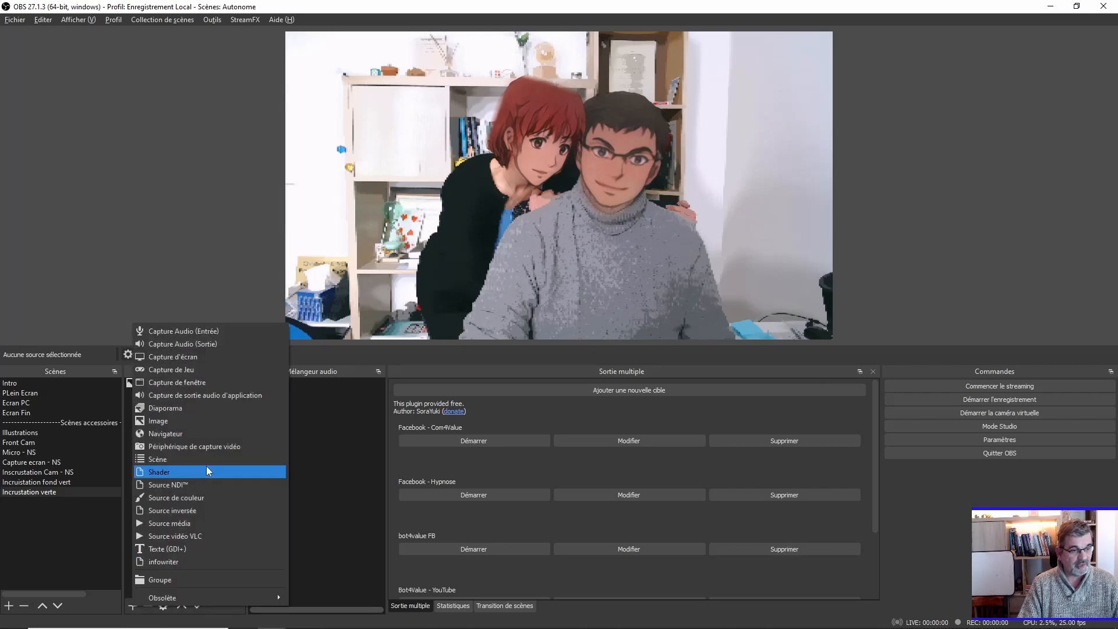
left_click(246, 382)
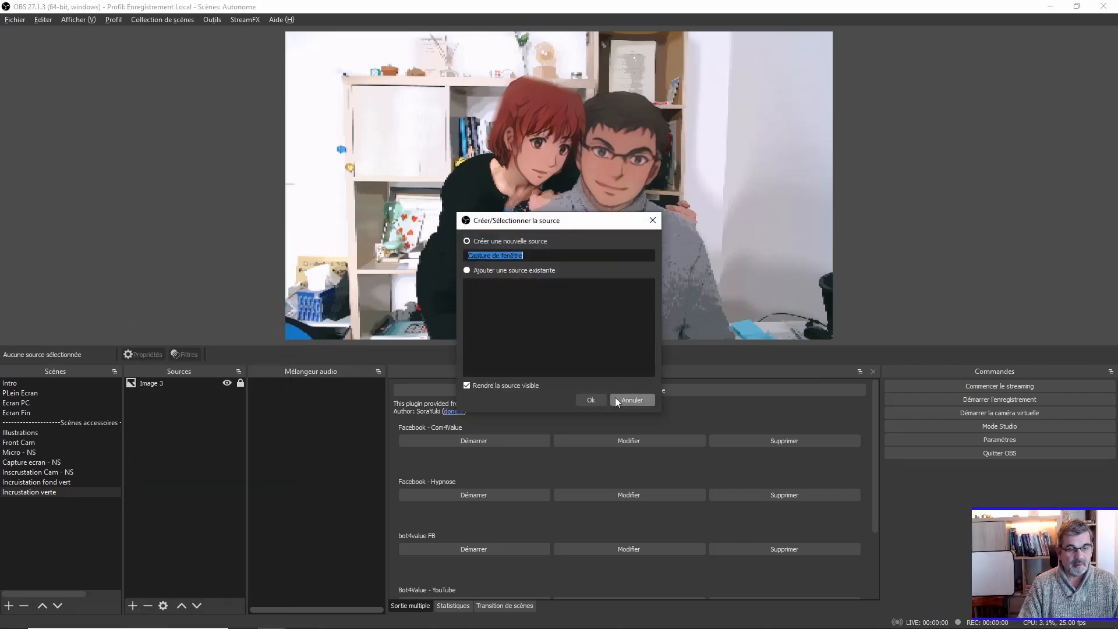
left_click(587, 399)
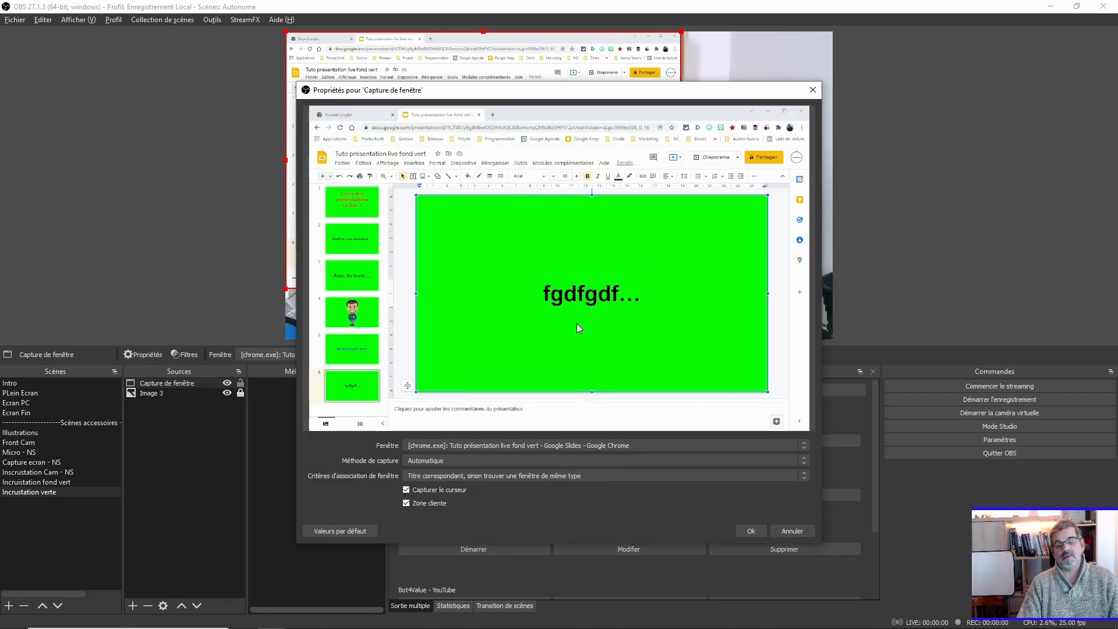
left_click(457, 492)
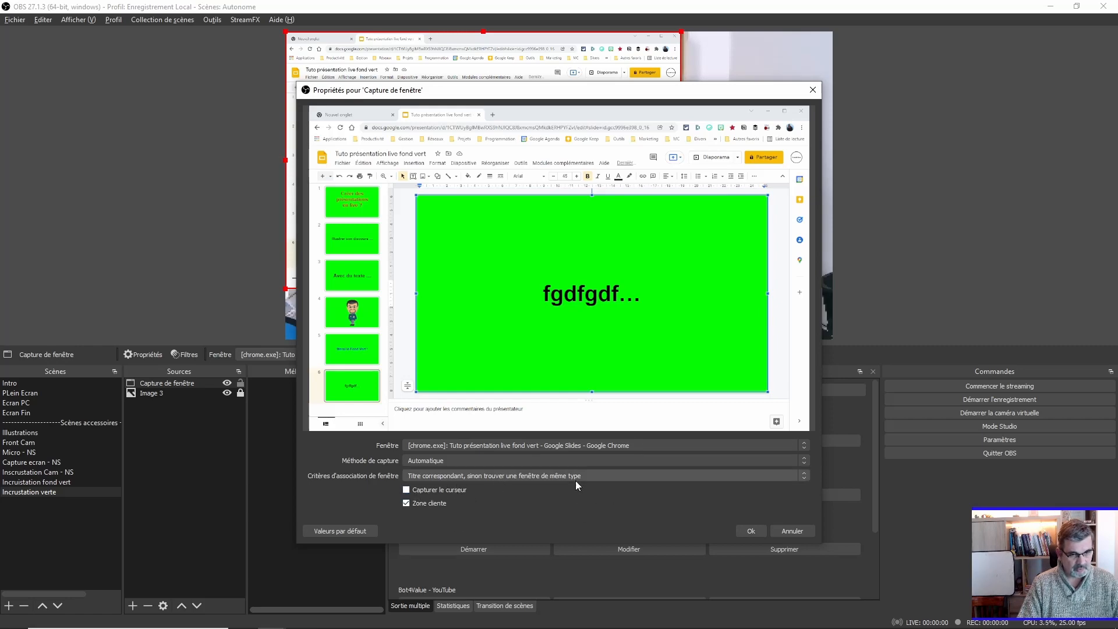
left_click(750, 530)
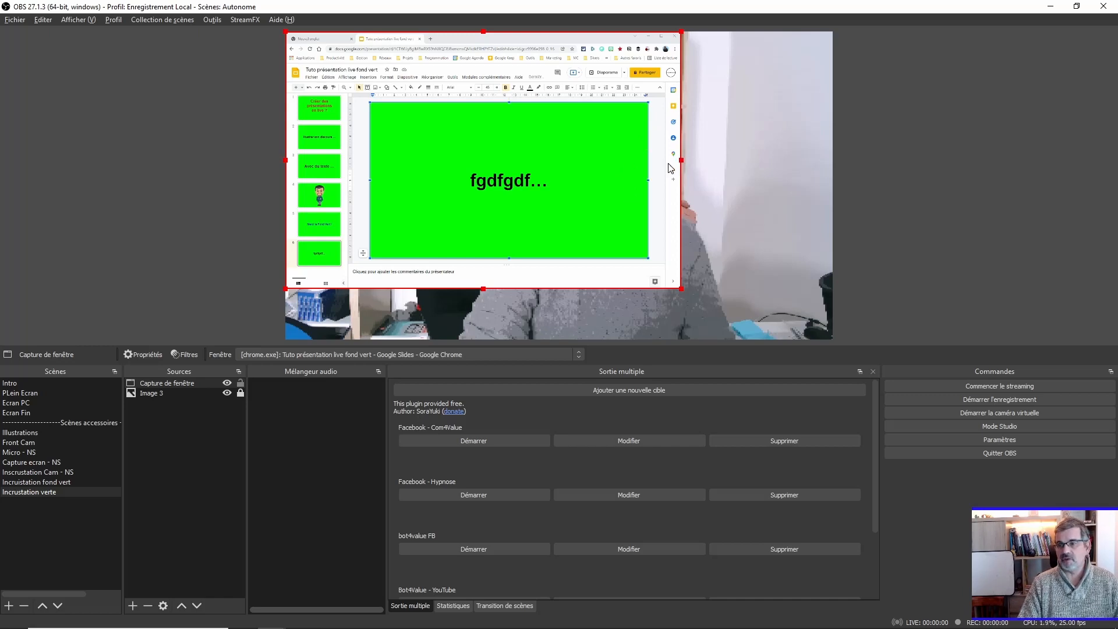
Crop the window capture on all four sides so only the green slide area remains
left_click_drag(681, 160, 646, 160)
left_click_drag(466, 288, 470, 259)
left_click_drag(285, 144, 370, 144)
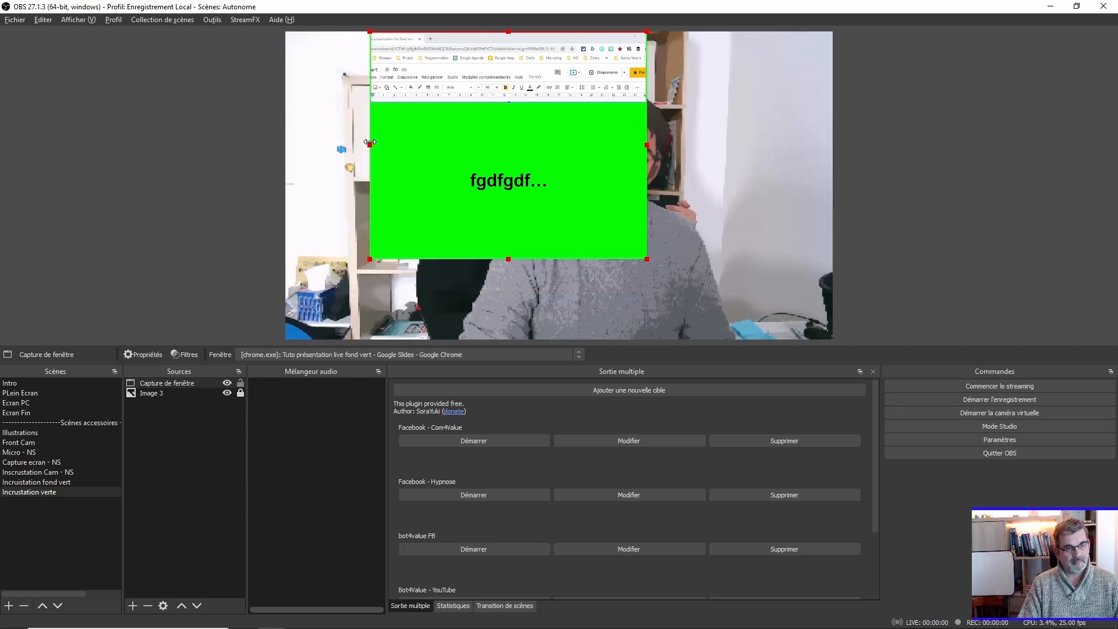
left_click_drag(507, 32, 511, 103)
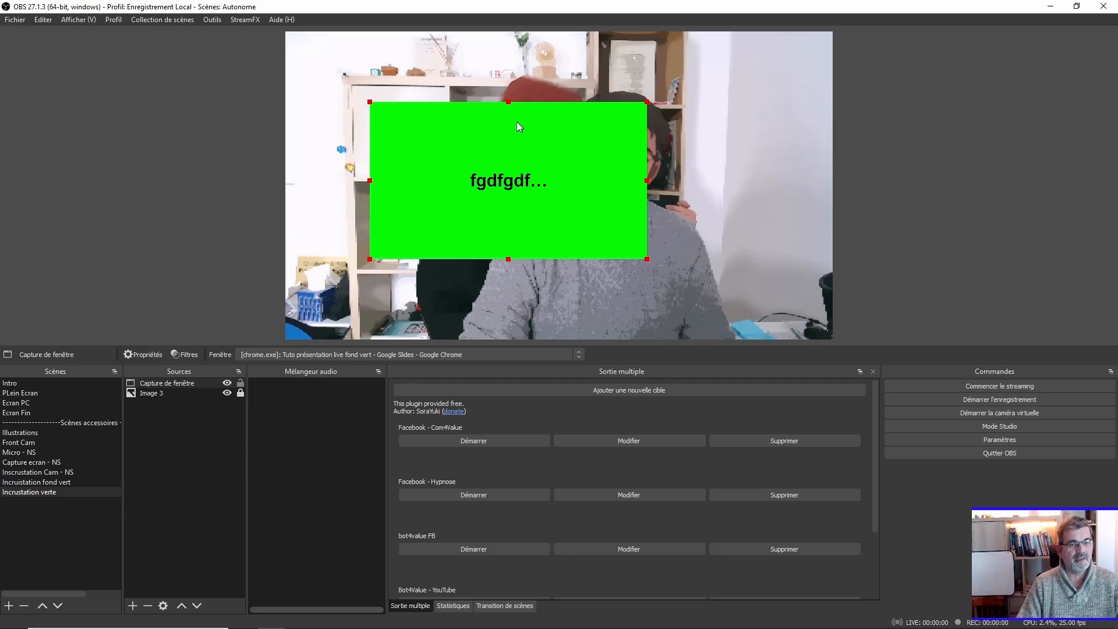
Scale down the cropped window capture, place it in the upper-left corner of the canvas and lock it
left_click_drag(554, 203, 480, 141)
left_click_drag(571, 194, 437, 120)
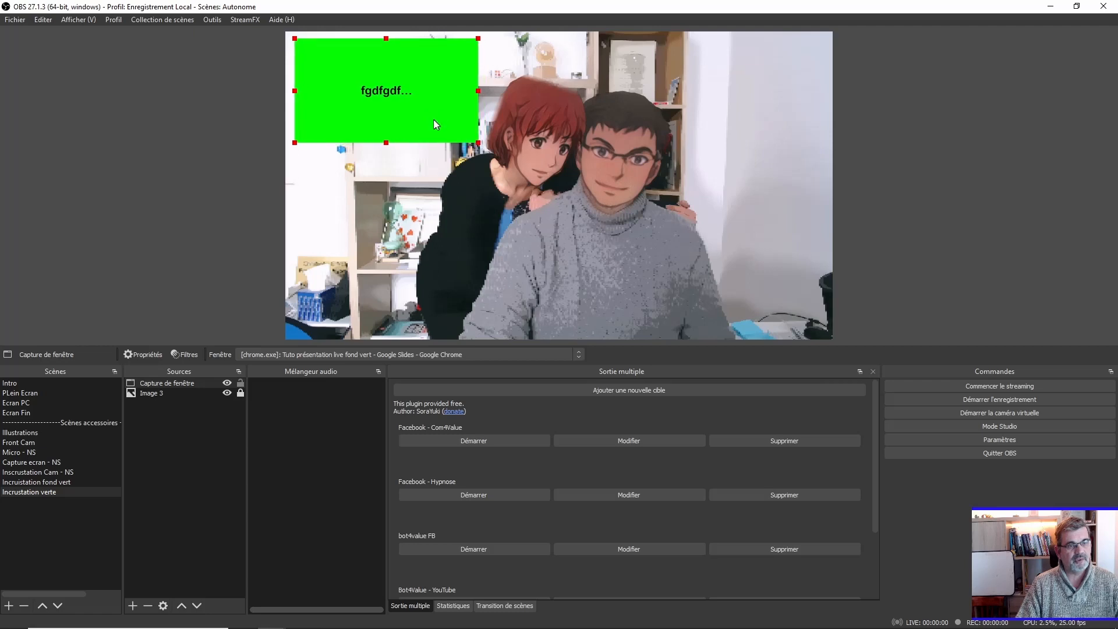
left_click(241, 383)
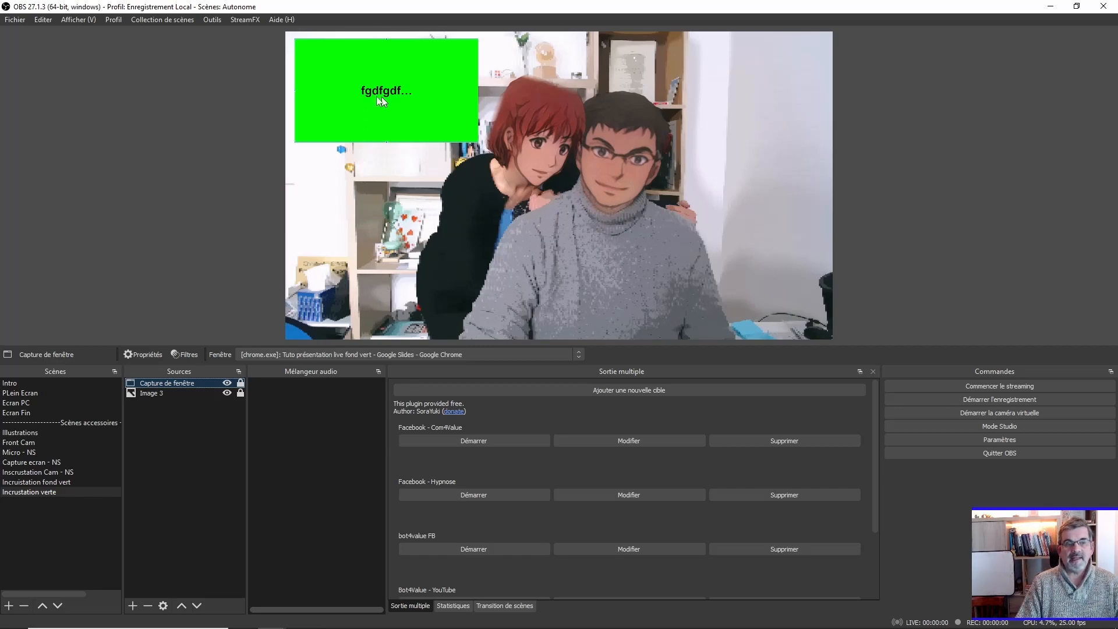
Switch to the presentation, move its window below the OBS preview, and browse the slides to check the live capture, ending on slide 1
key("alt+Tab")
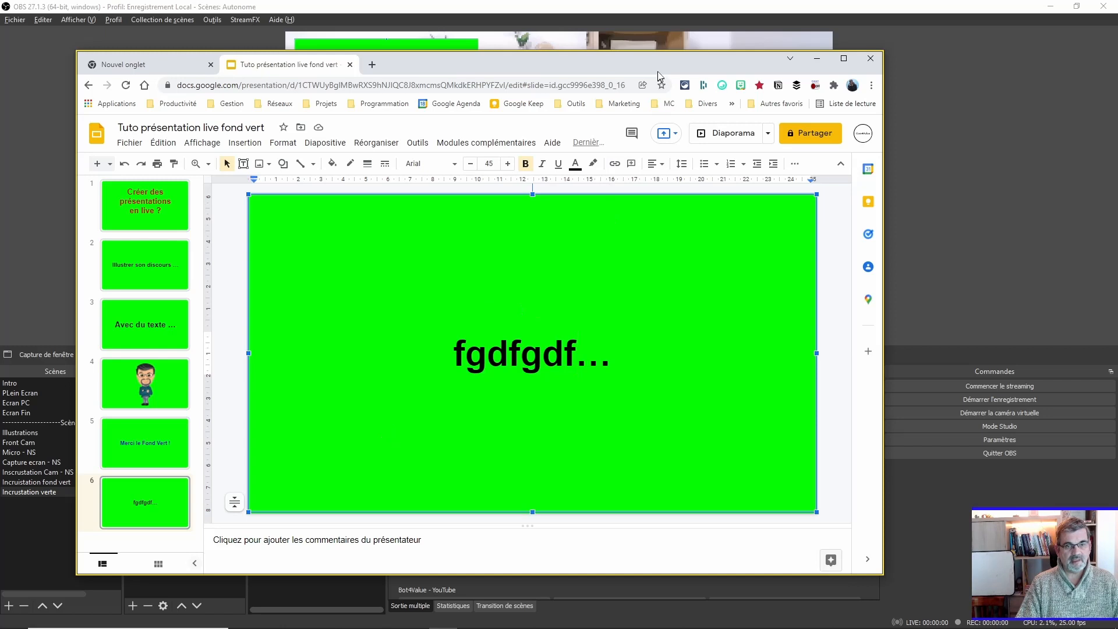
left_click_drag(669, 58, 655, 448)
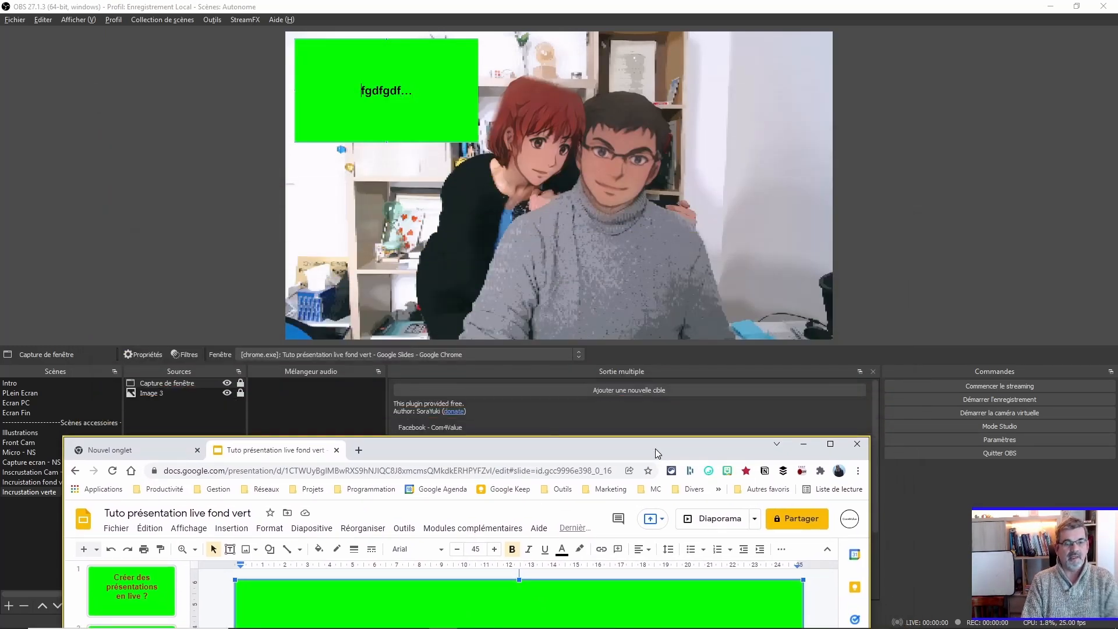
left_click(123, 600)
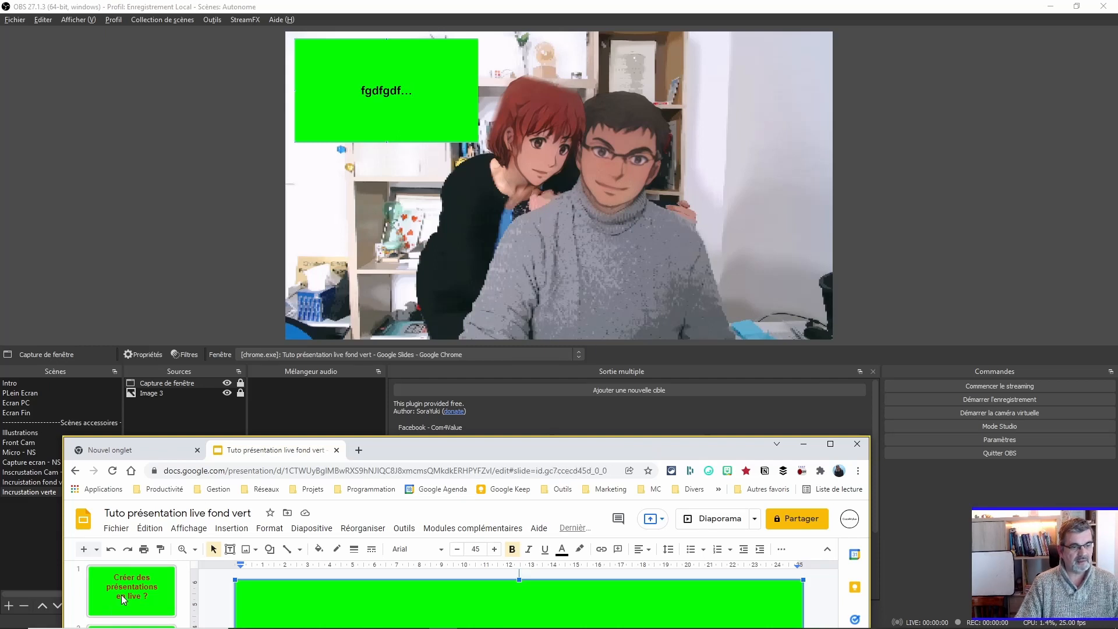
key("Down")
key("Down")
key("Down")
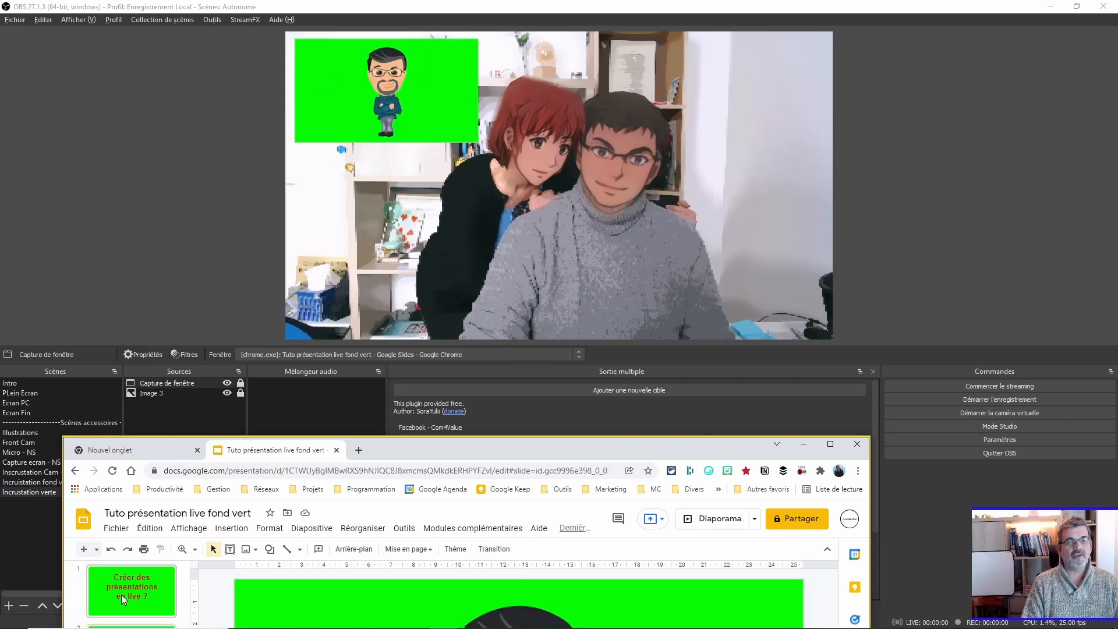
key("Up")
key("Up")
key("Up")
key("Up")
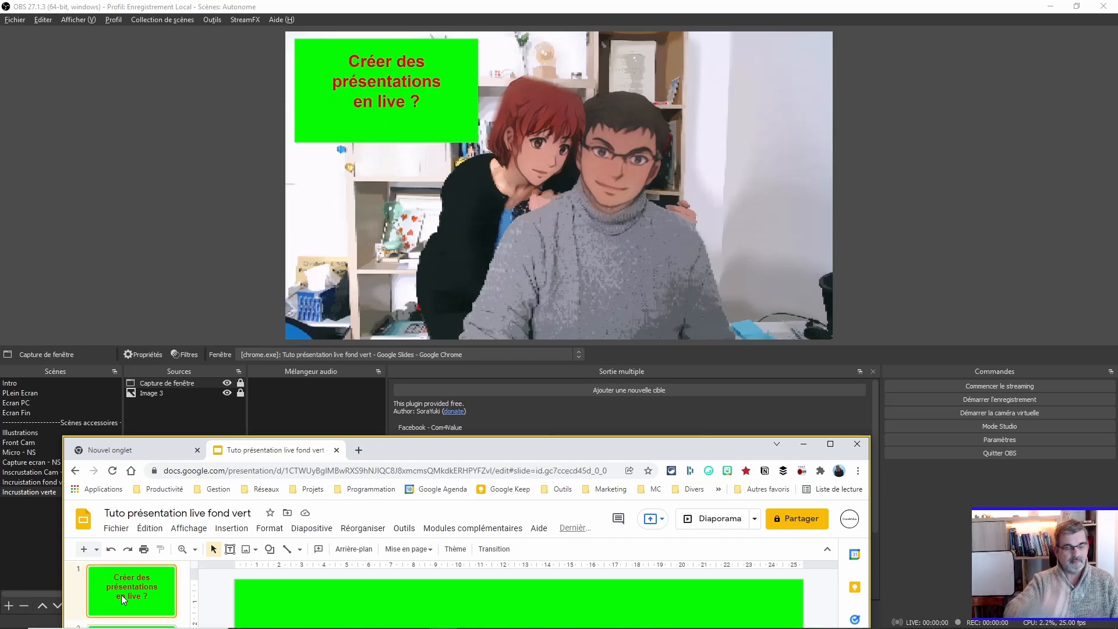
Back in OBS, add an Incrustation par chrominance (Chroma Key) filter to the window capture, keeping the default filter name
left_click(186, 385)
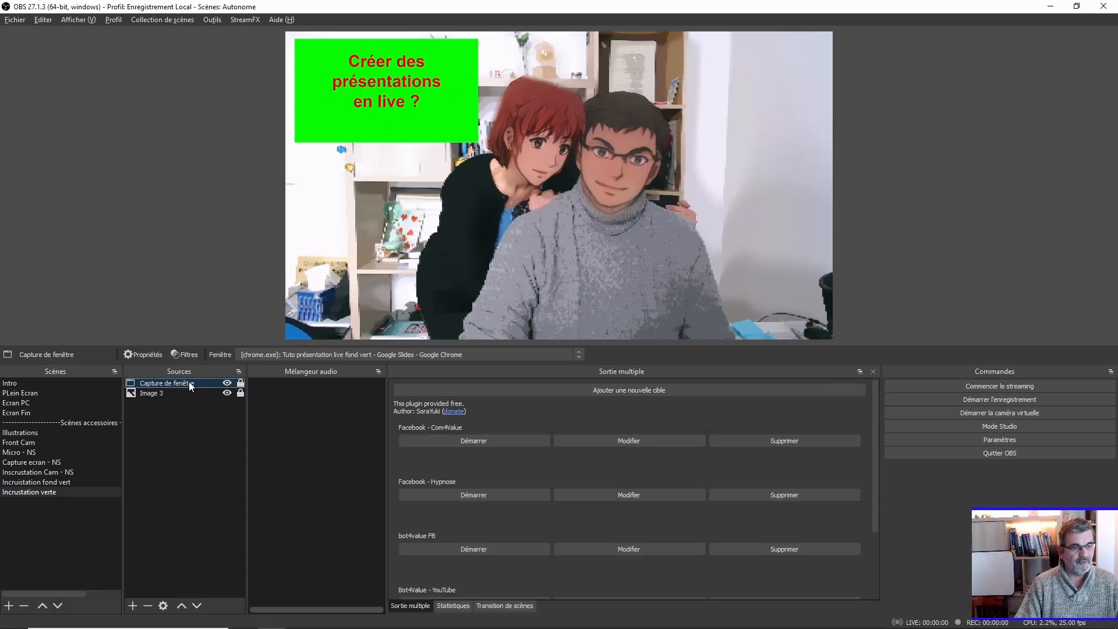
right_click(189, 385)
left_click(270, 360)
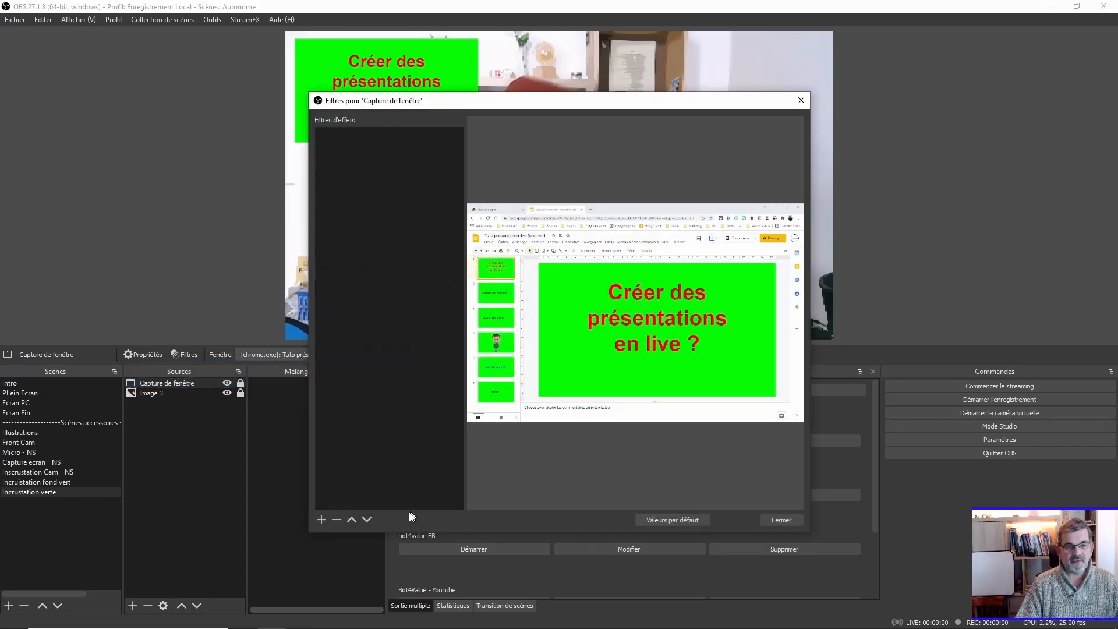
left_click(321, 519)
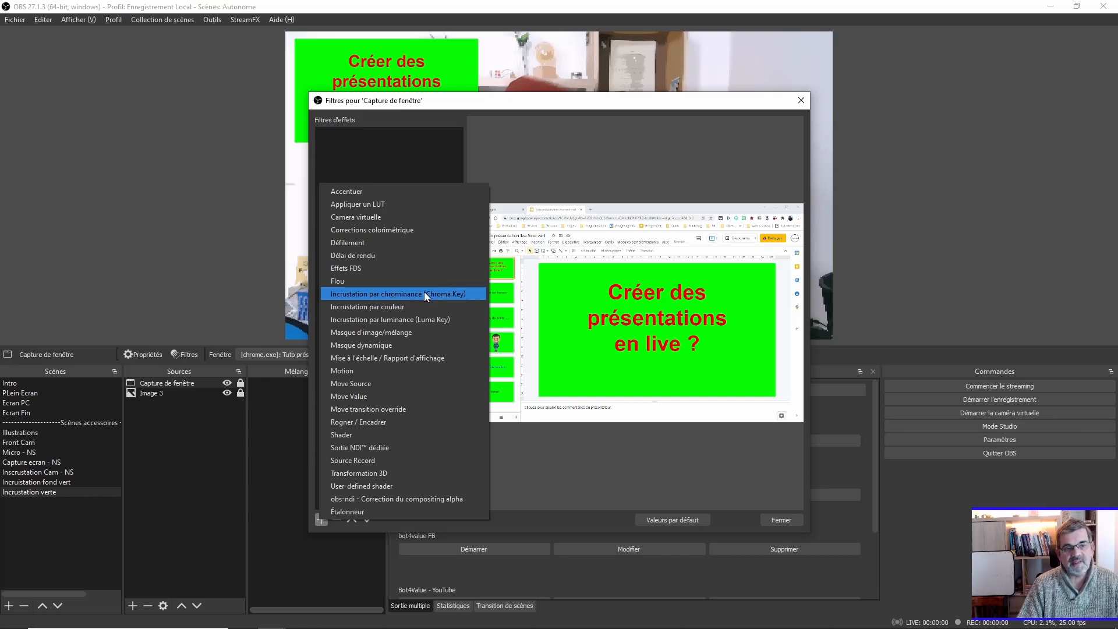
left_click(390, 293)
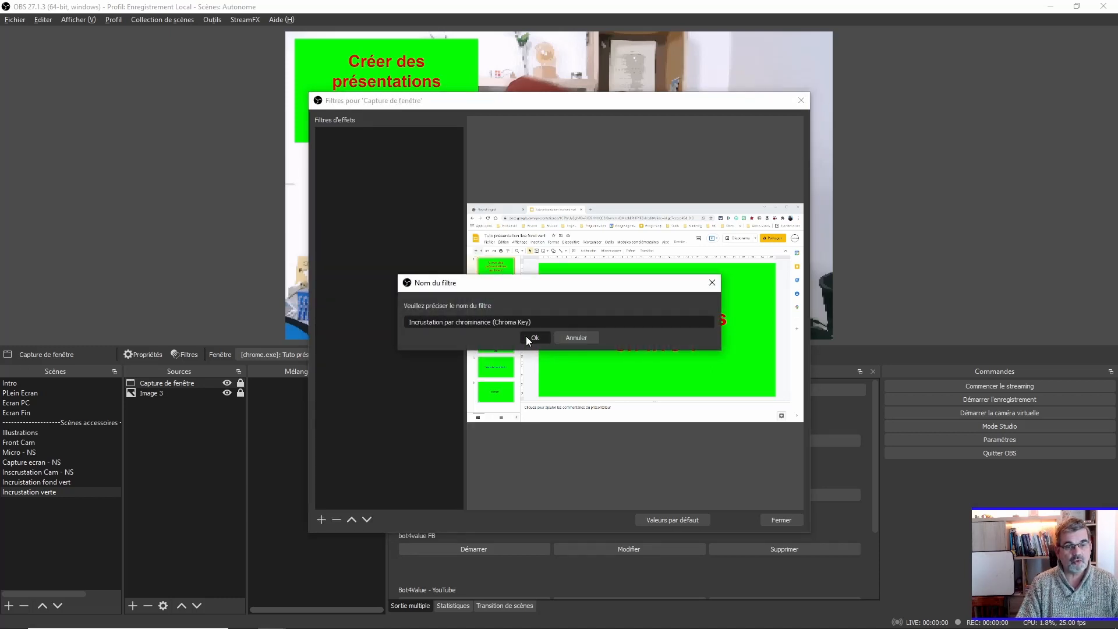
left_click(533, 338)
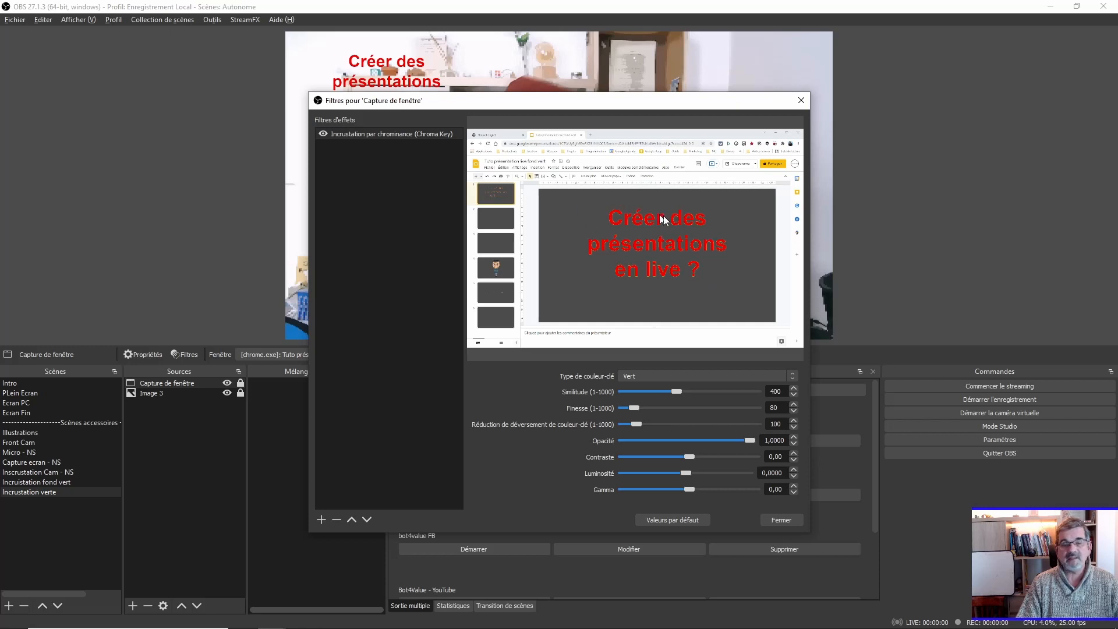
Keep Vert as the key colour type of the chroma key filter and close the filter settings
left_click(669, 374)
left_click(675, 375)
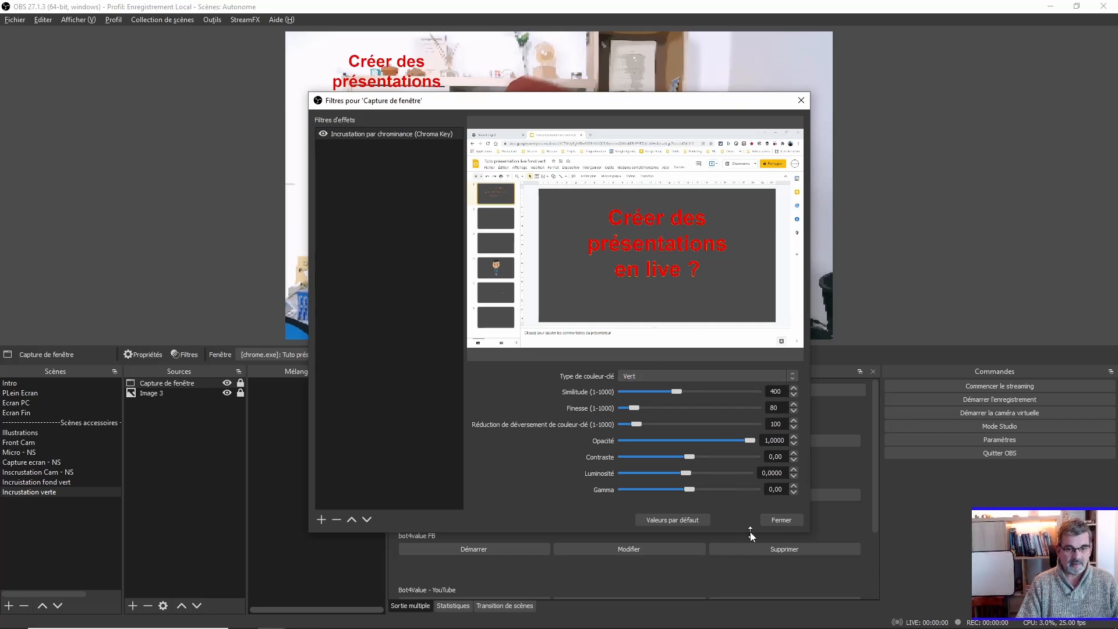
left_click(784, 519)
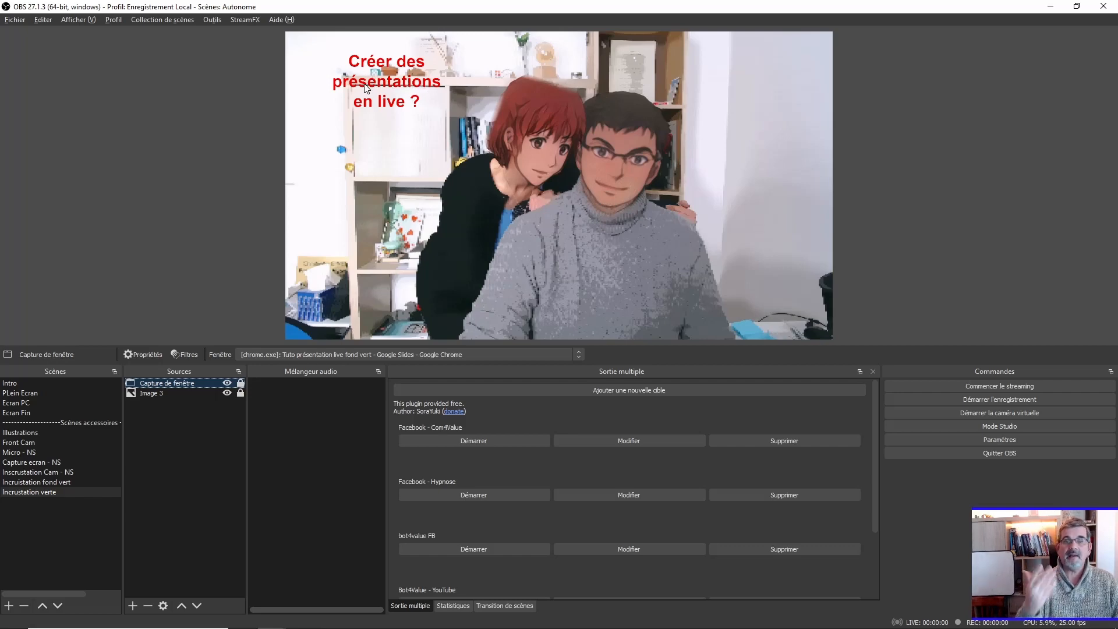
Switch to the Google Slides presentation, raise its window just under the OBS preview, and browse back and forth through the slides to check the keyed overlay
key("alt+Tab")
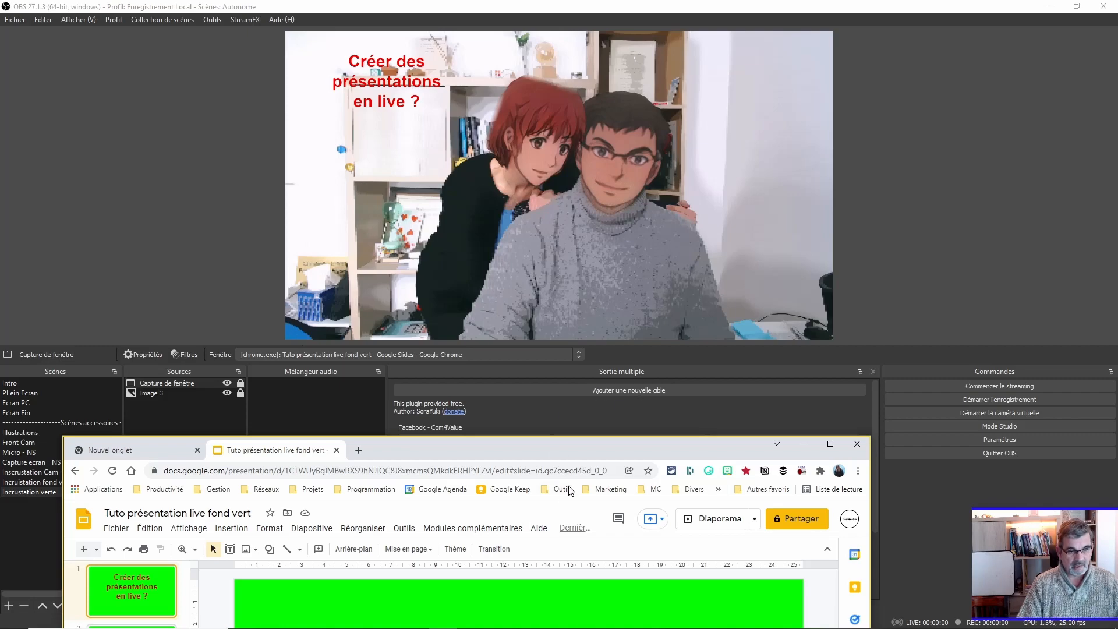
left_click_drag(561, 445, 583, 401)
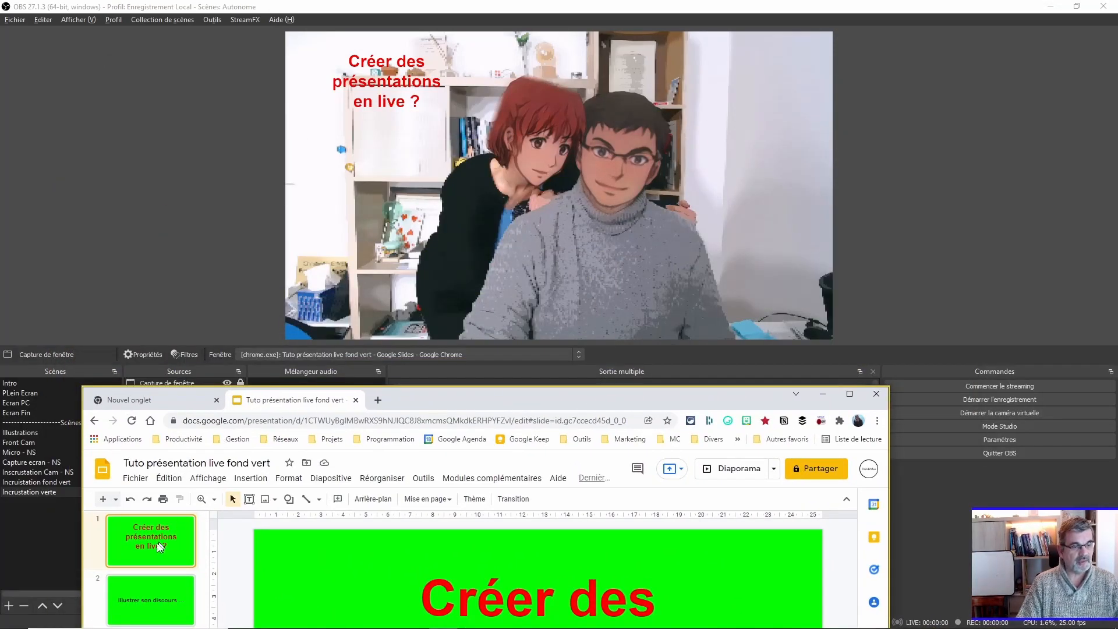
key("Down")
key("Down")
key("Down")
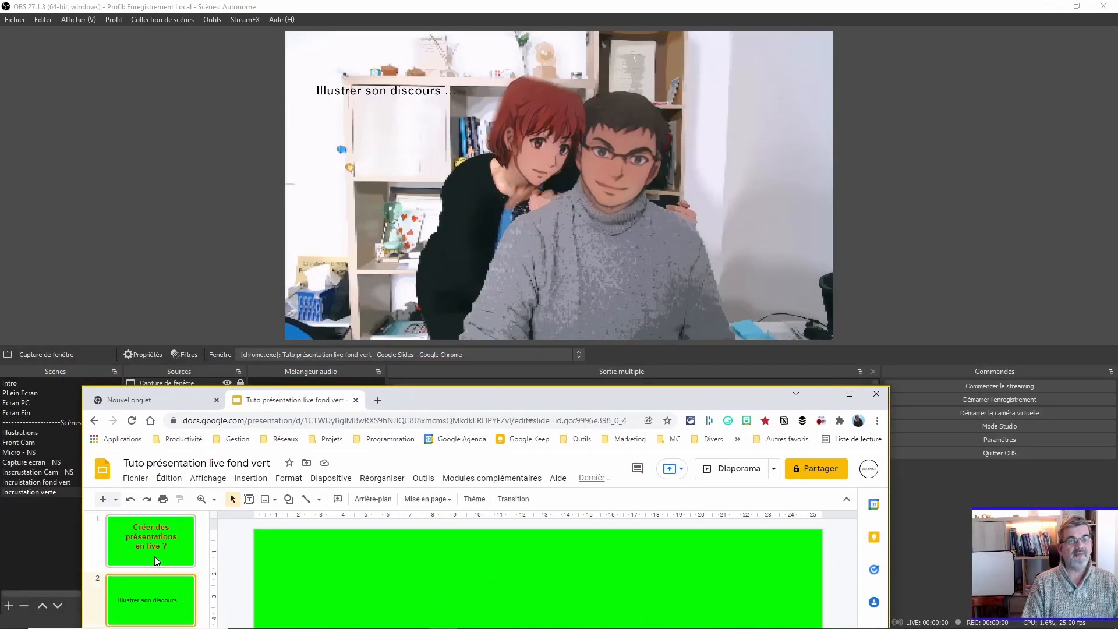
key("Down")
key("Up")
key("Up")
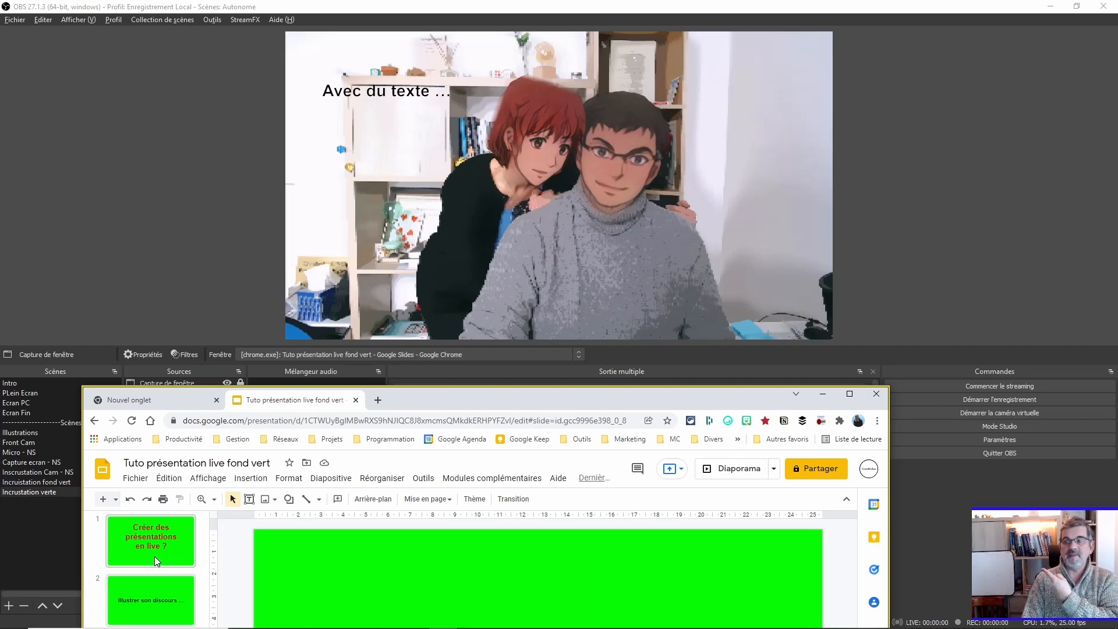
key("Down")
key("Up")
key("Up")
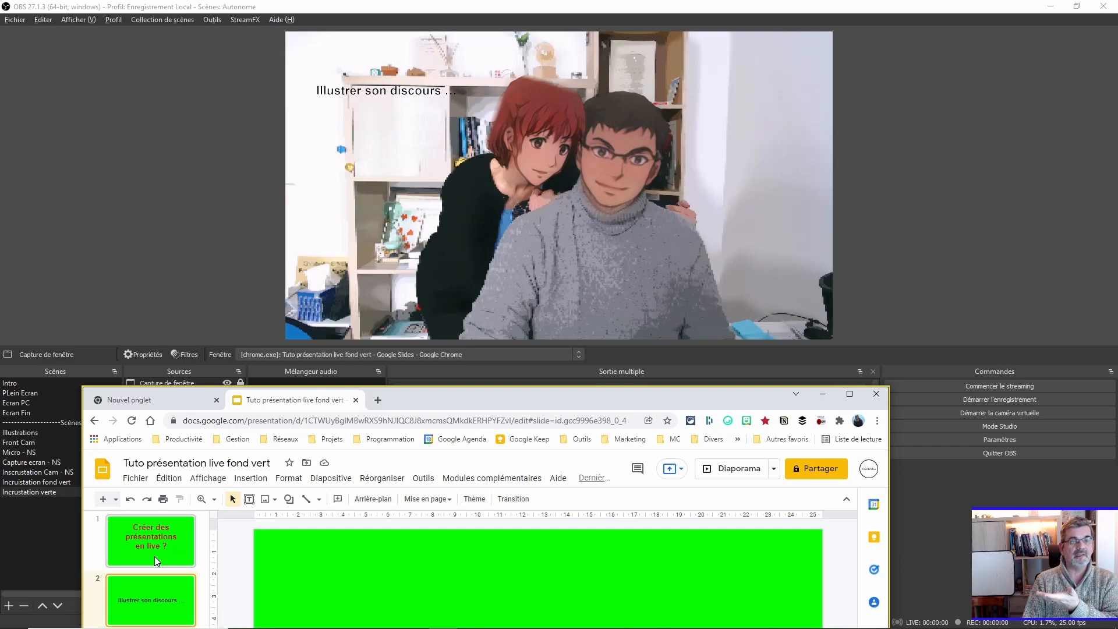
key("Down")
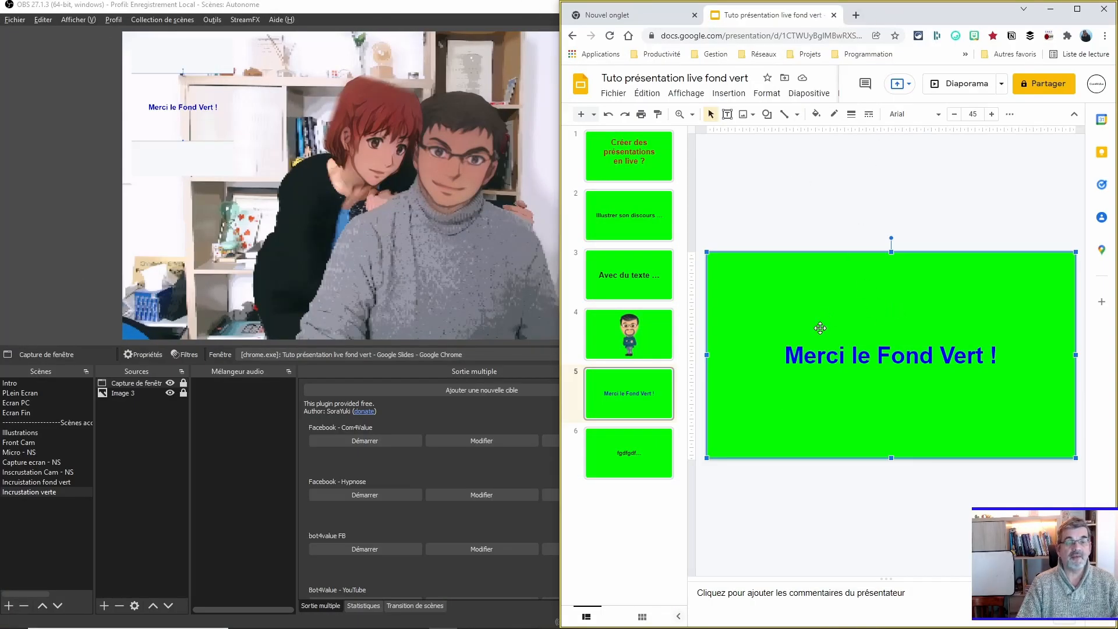
Replace the placeholder text on slide 6 with "je tape du texte" and switch back to OBS to check the overlay
scroll(868, 365, "down", 1)
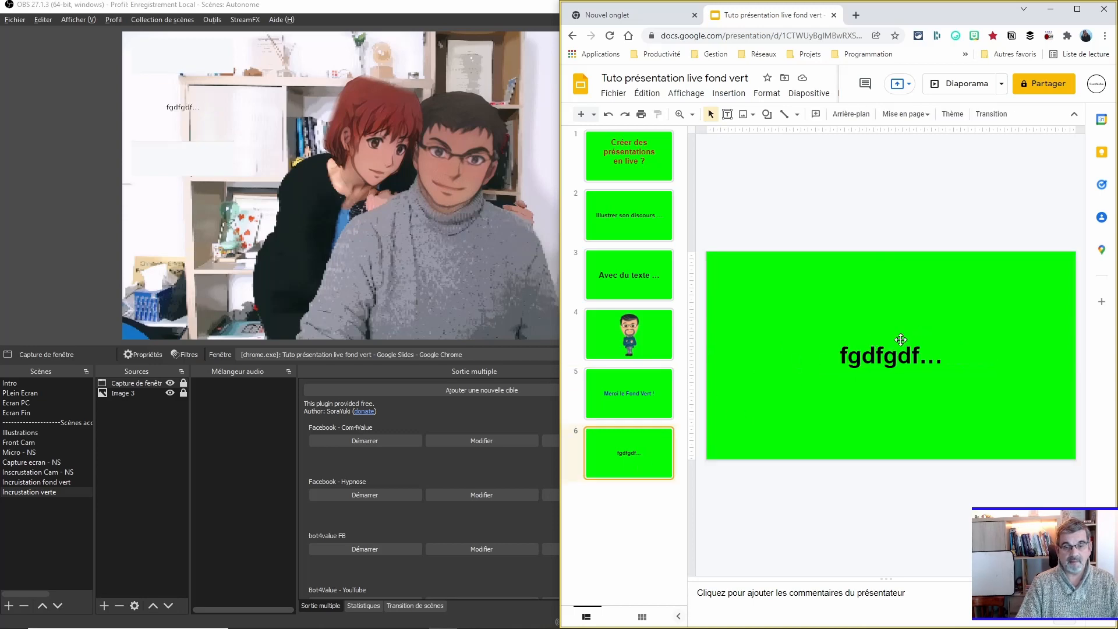
triple_click(904, 323)
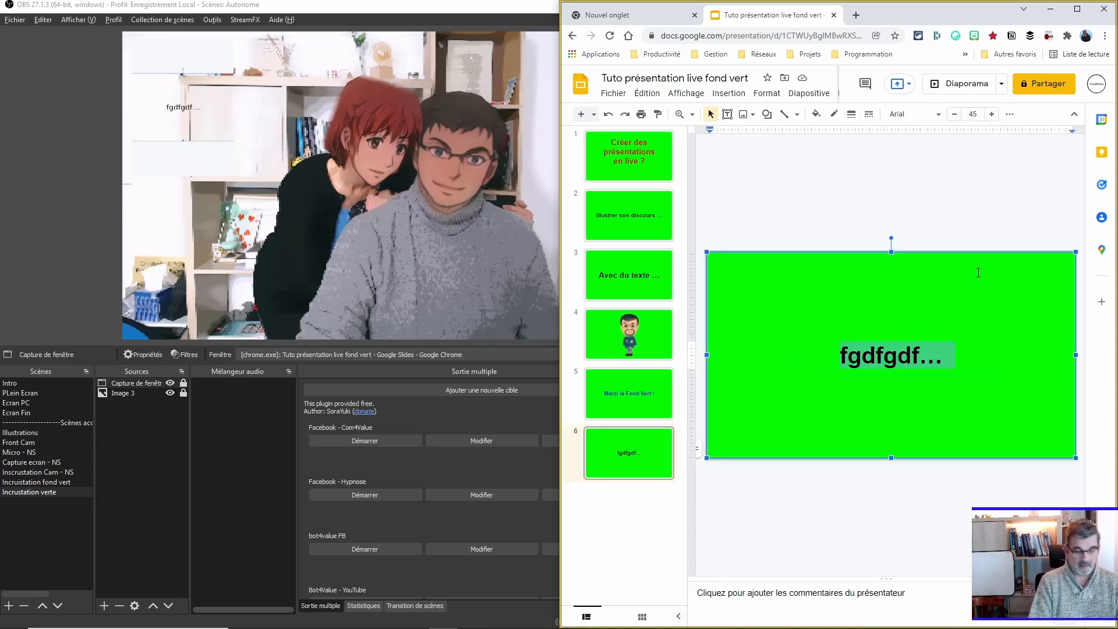
type("je tape du texte")
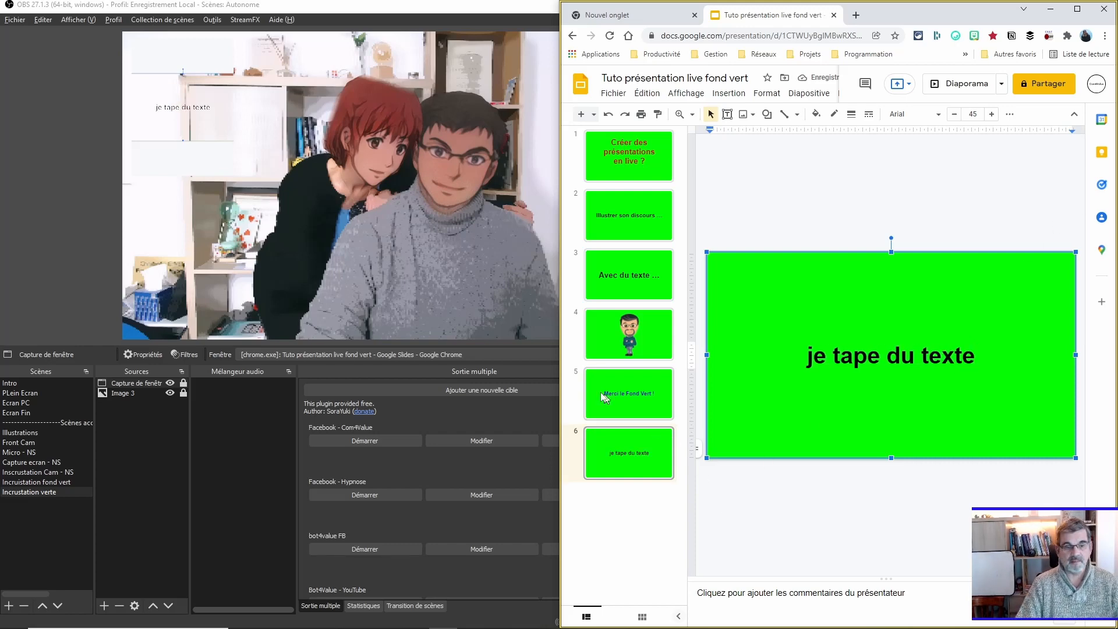
left_click(36, 144)
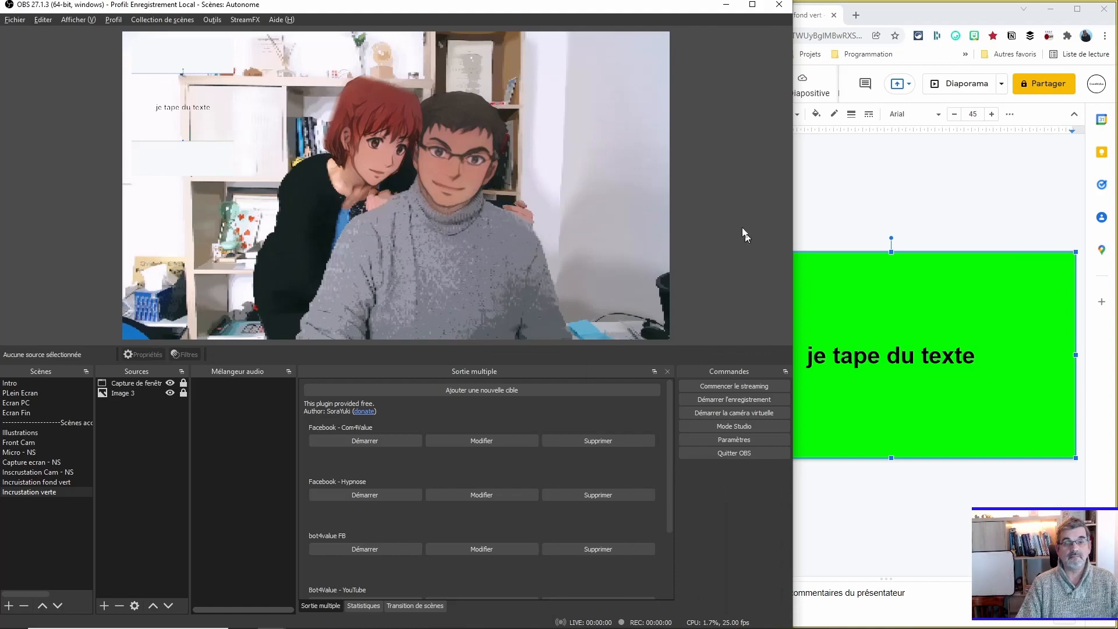